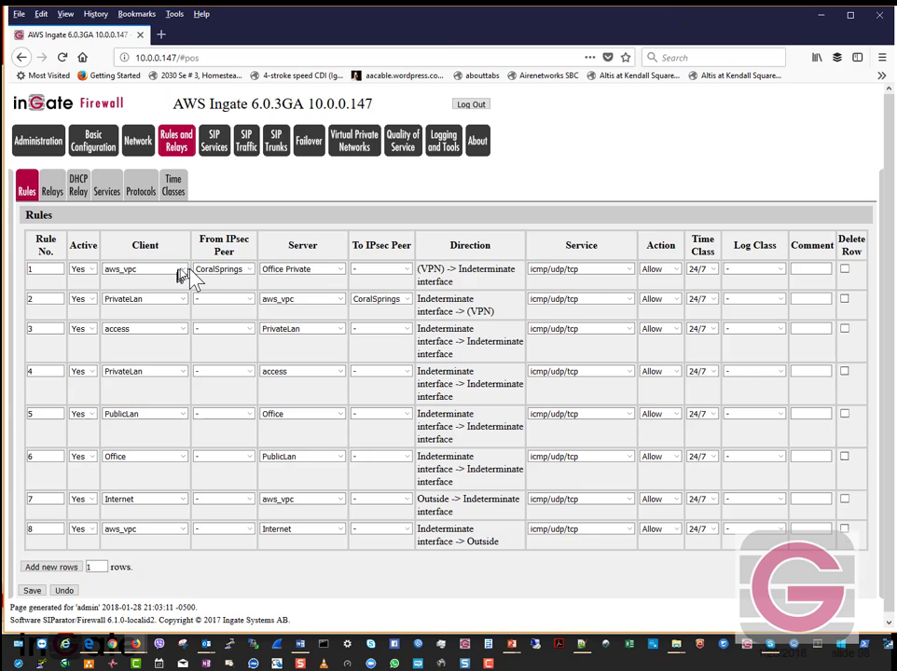
# Inspect the client network, source IPsec peer and service choices available for rule 1 in the Rules table
pyautogui.click(186, 271)
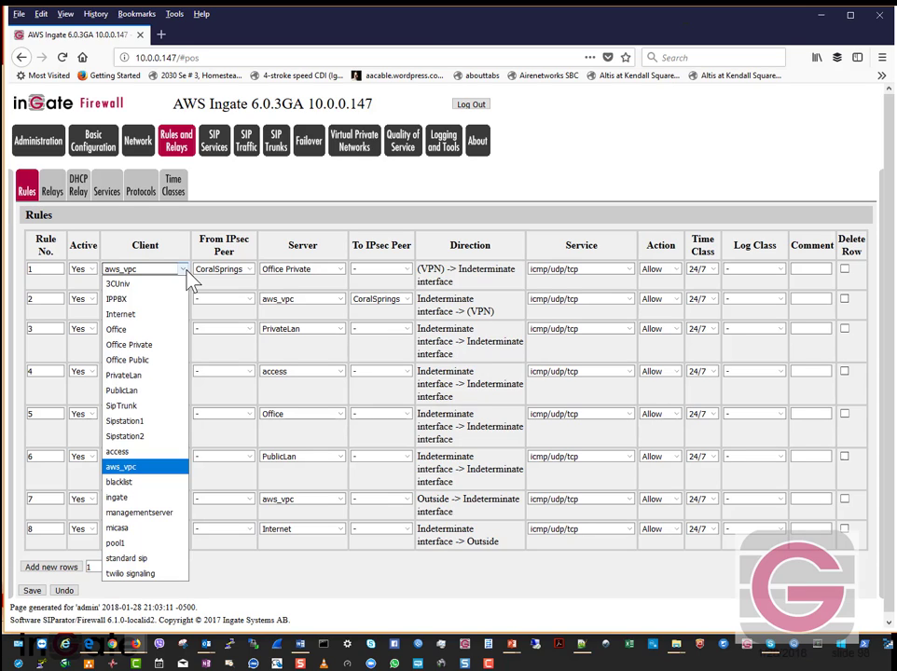
pyautogui.click(248, 255)
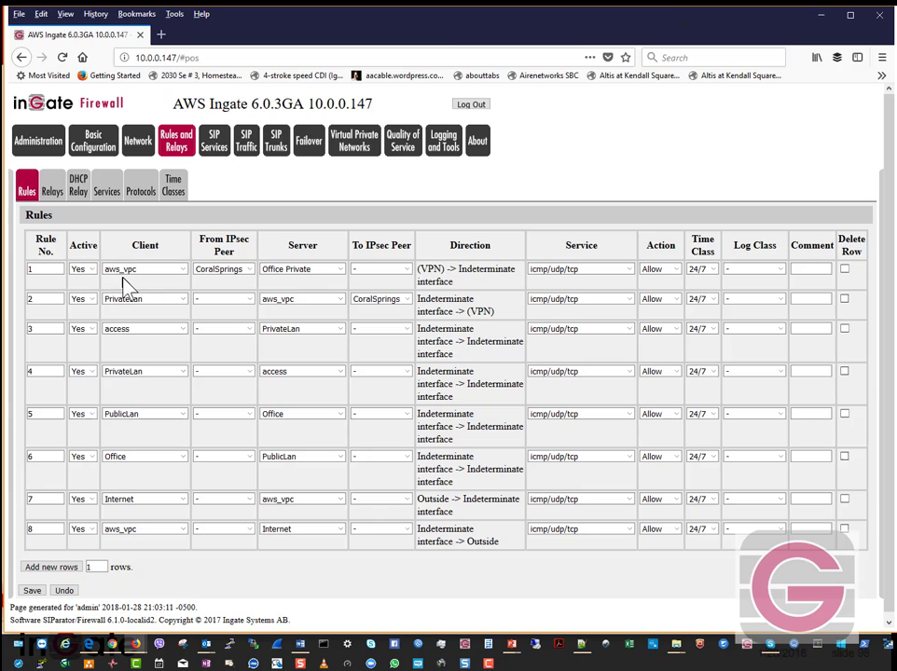
pyautogui.click(250, 272)
pyautogui.click(252, 271)
pyautogui.click(629, 270)
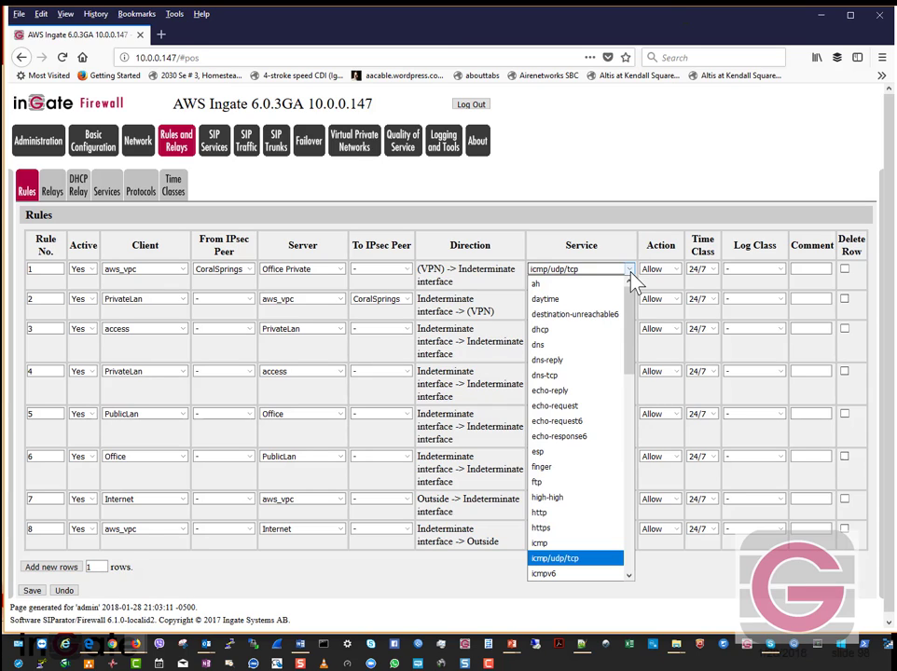
pyautogui.click(630, 271)
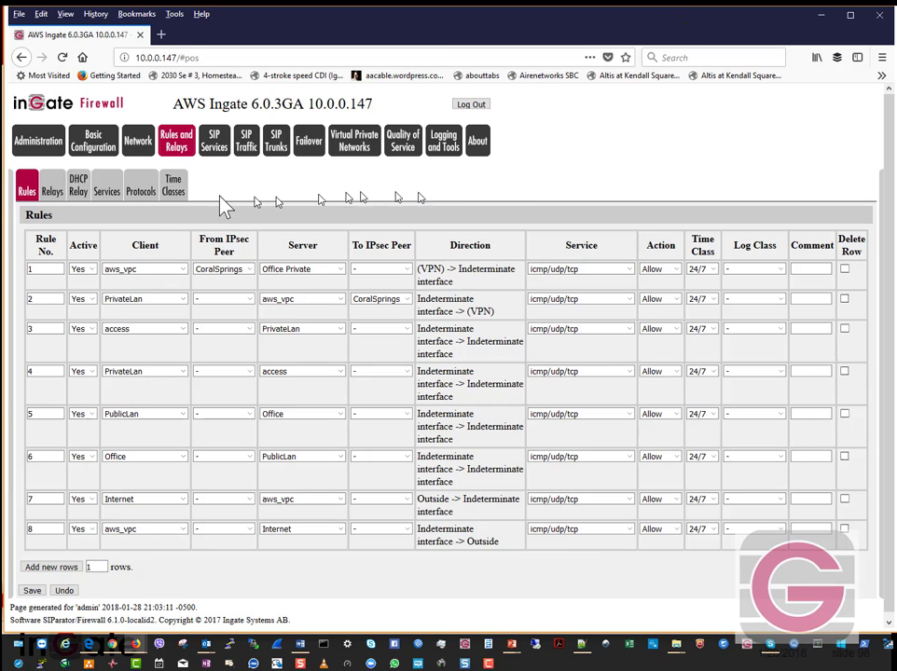
# Open the firewall's Services list and look through all of its service definitions
pyautogui.click(107, 196)
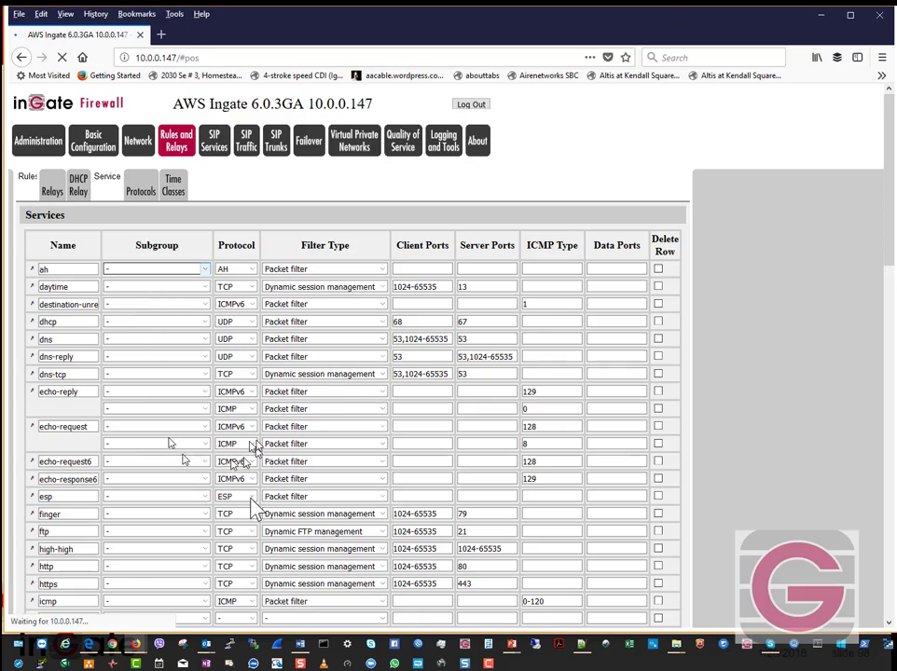
pyautogui.scroll(-15, 220, 396)
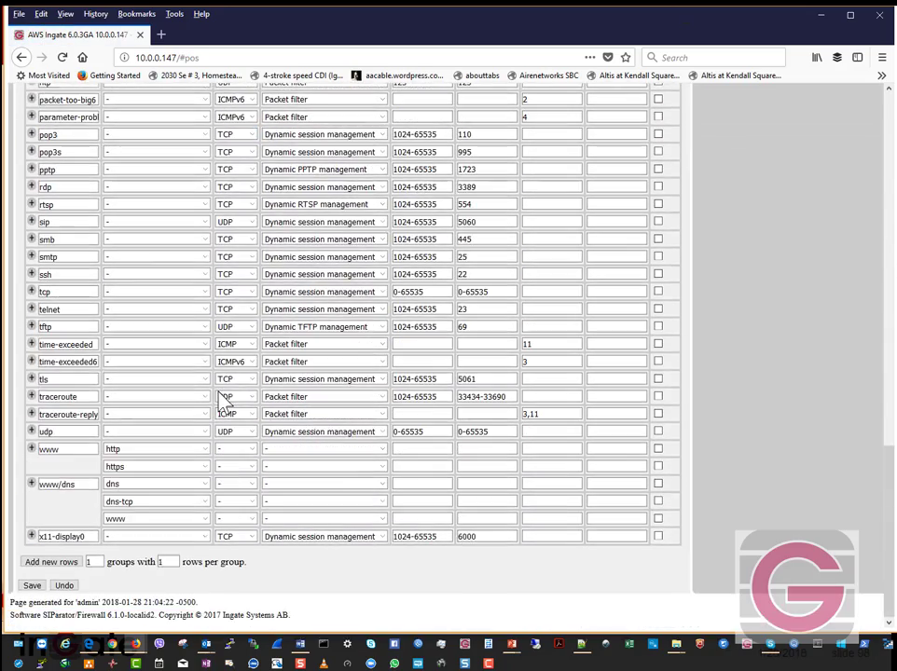
pyautogui.scroll(15, 220, 399)
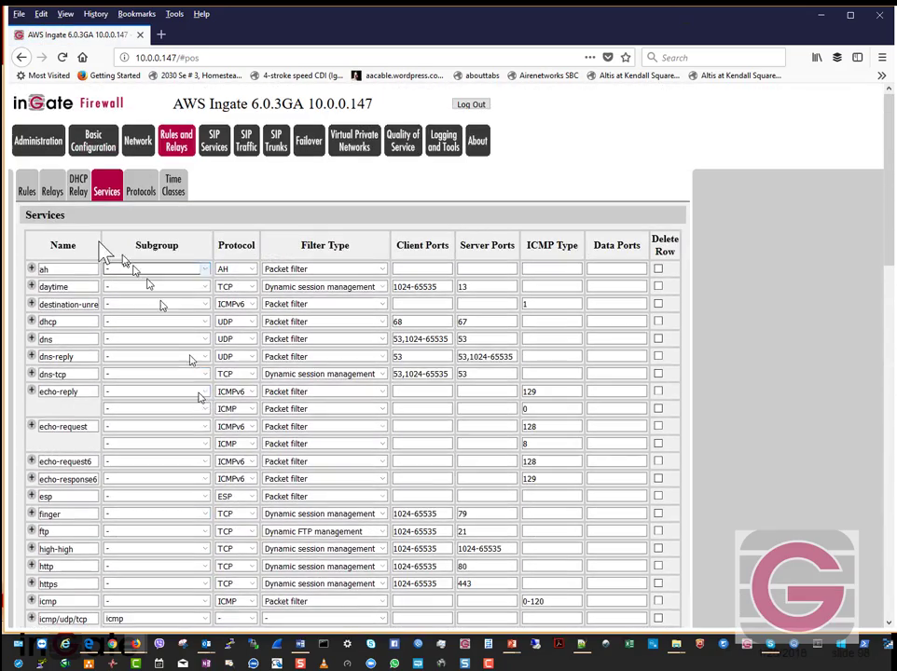
# Return to the Rules table and inspect the action and time class choices for rule 1
pyautogui.click(52, 194)
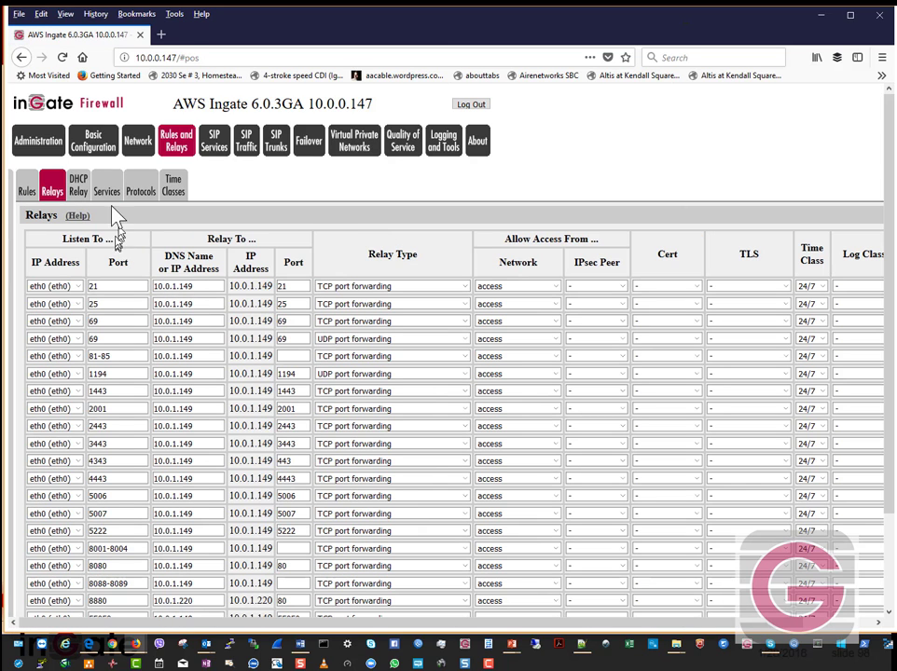
pyautogui.click(28, 196)
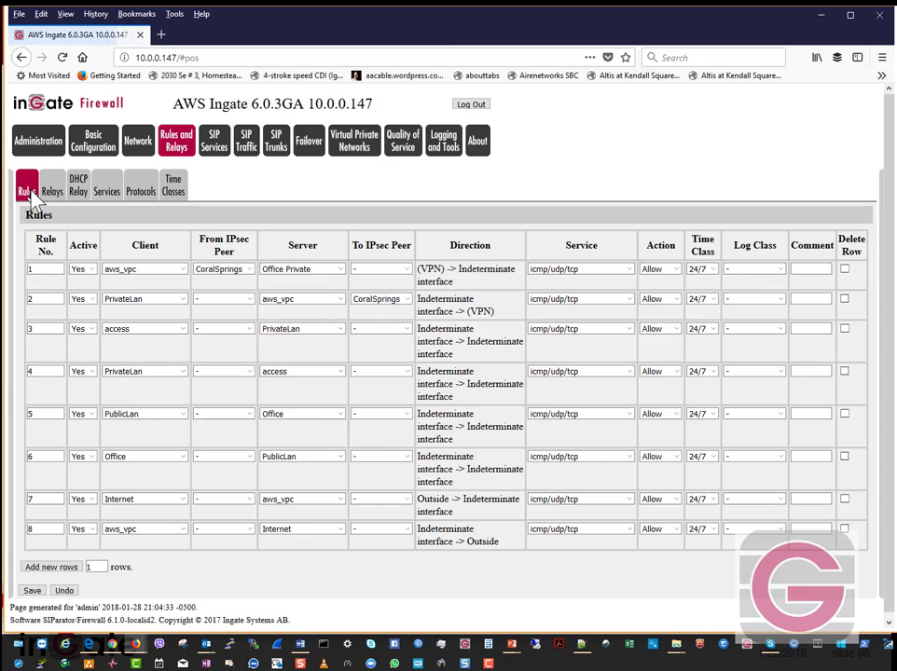
pyautogui.click(677, 270)
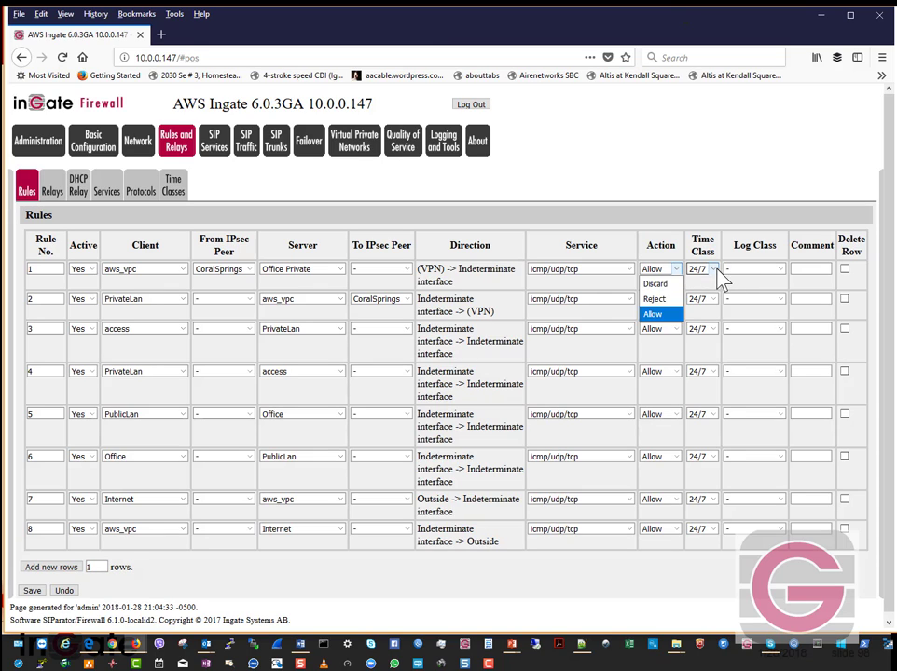
pyautogui.click(714, 270)
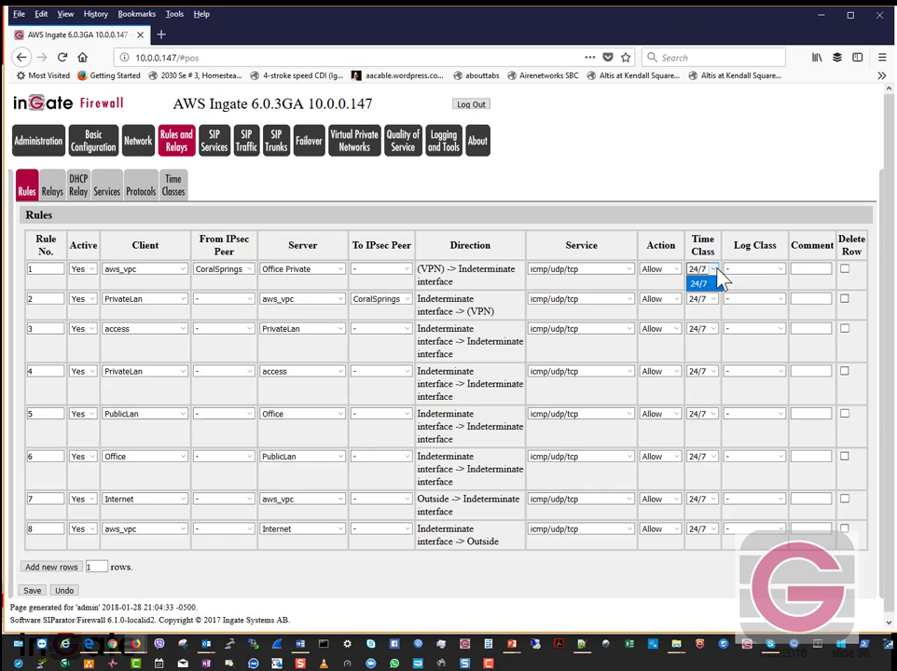
# Open the Relays table and highlight its Listen To and Relay To column headings
pyautogui.click(54, 195)
pyautogui.click(54, 193)
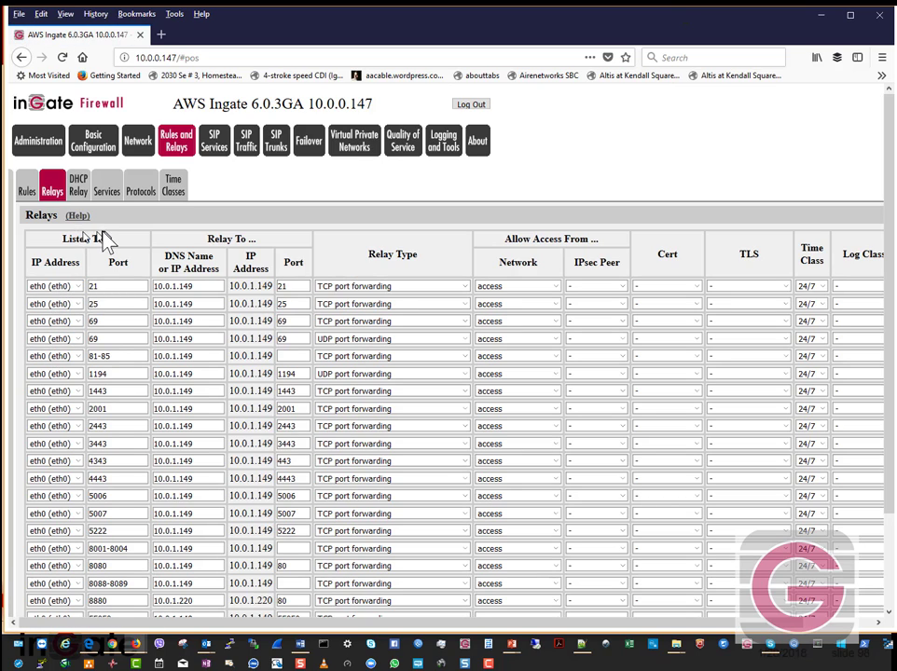
pyautogui.moveTo(62, 240); pyautogui.dragTo(124, 236)
pyautogui.moveTo(207, 240); pyautogui.dragTo(251, 241)
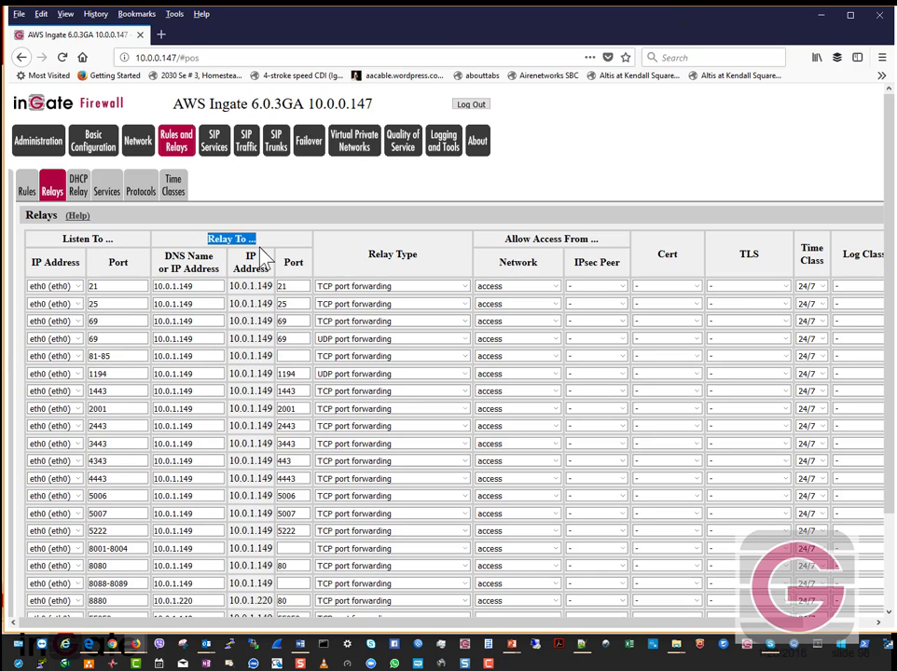
# Examine the first relay's listening interface choices, listening port, destination address and destination port
pyautogui.click(80, 286)
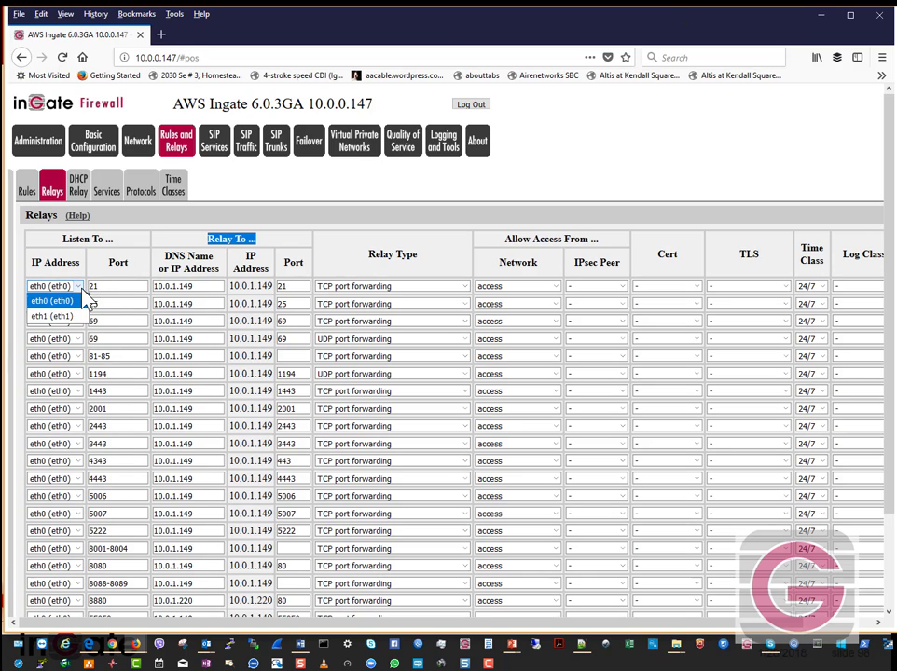
pyautogui.click(86, 296)
pyautogui.click(114, 286)
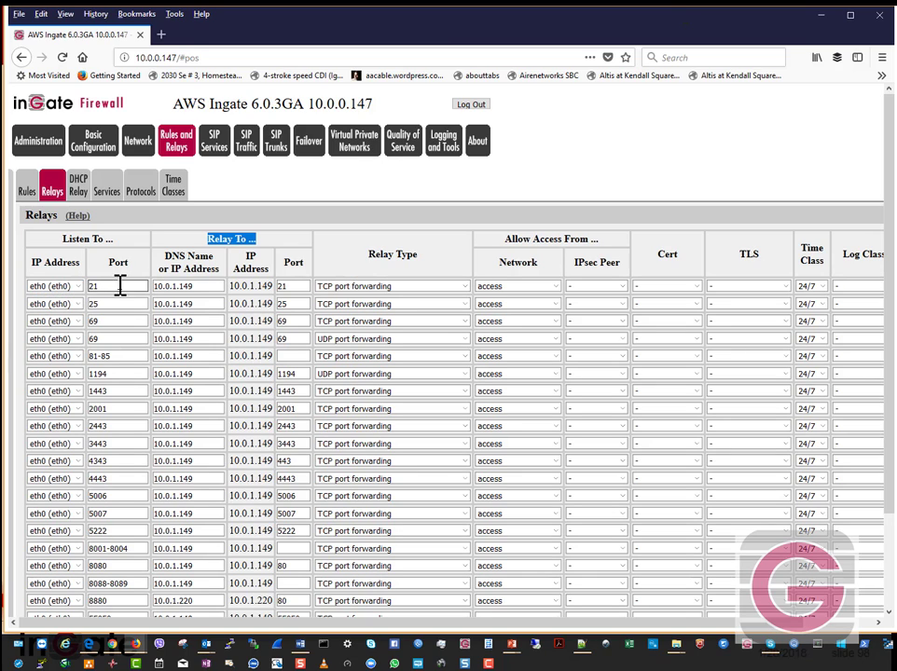
pyautogui.click(215, 286)
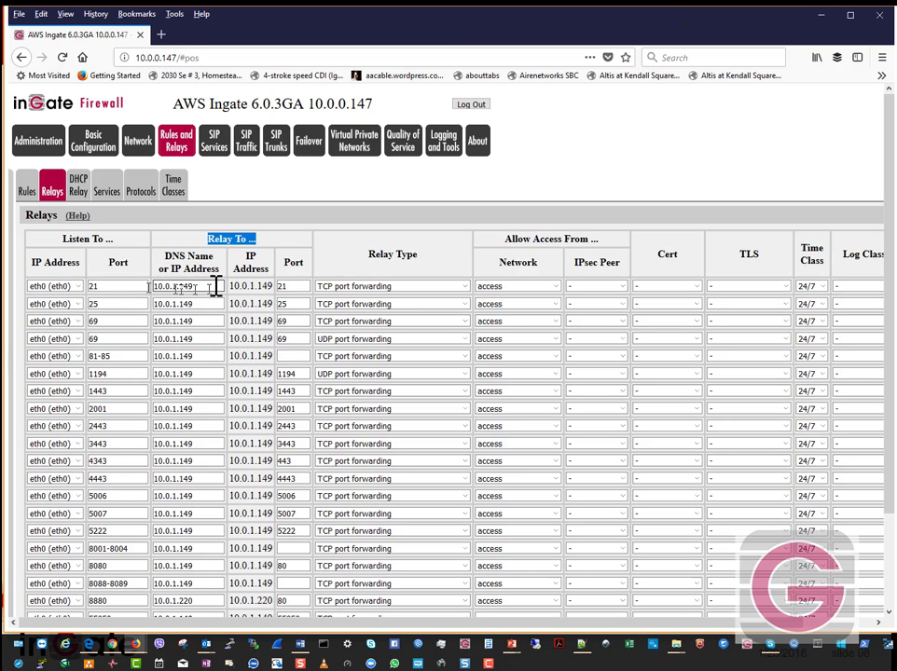
pyautogui.click(296, 285)
pyautogui.click(291, 289)
pyautogui.press('Tab')
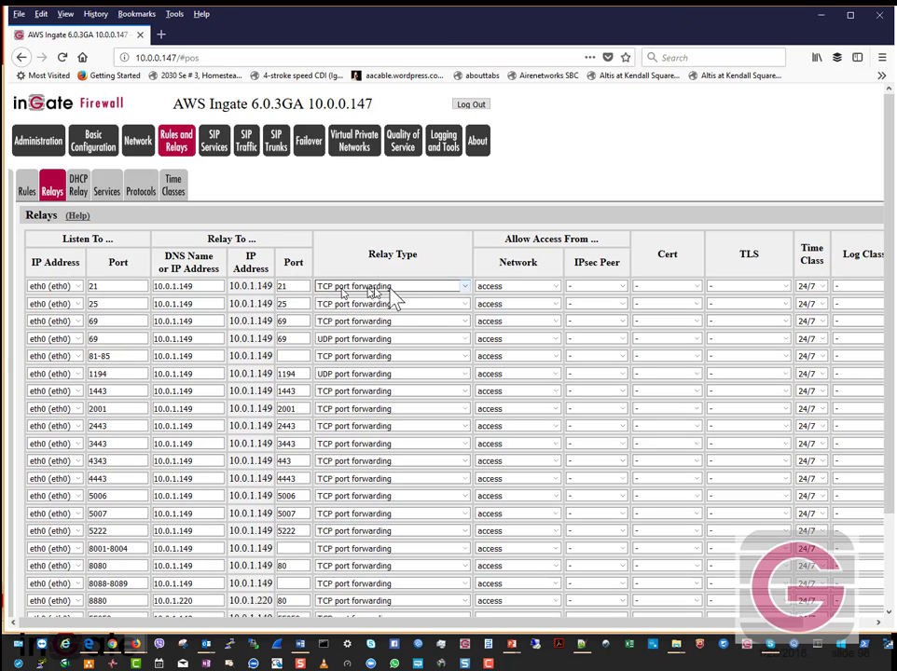
# Inspect the first relay's relay type choices and read the Relays help page before returning to the table
pyautogui.click(466, 292)
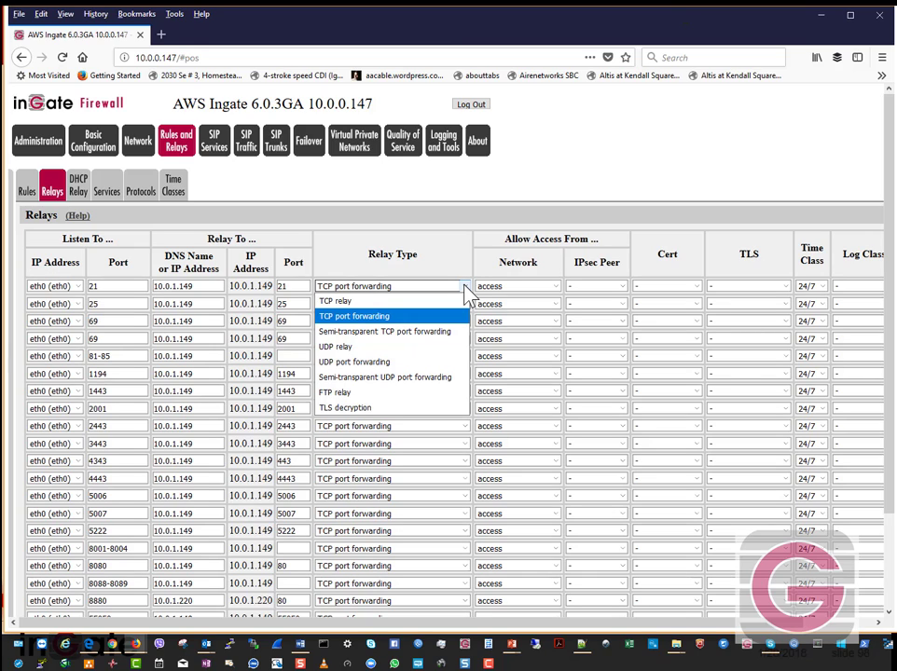
pyautogui.click(463, 284)
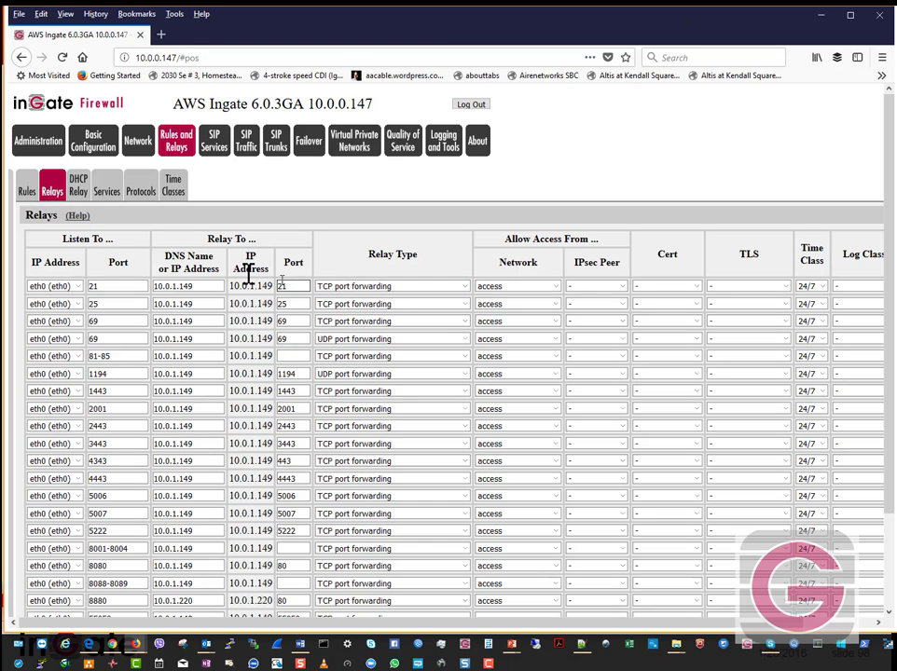
pyautogui.click(78, 216)
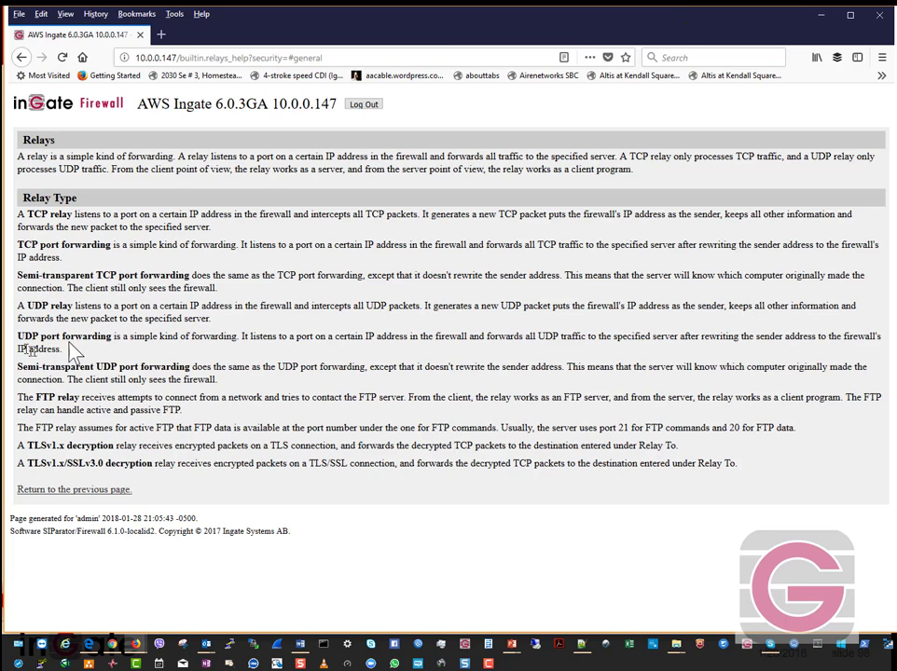
pyautogui.click(31, 59)
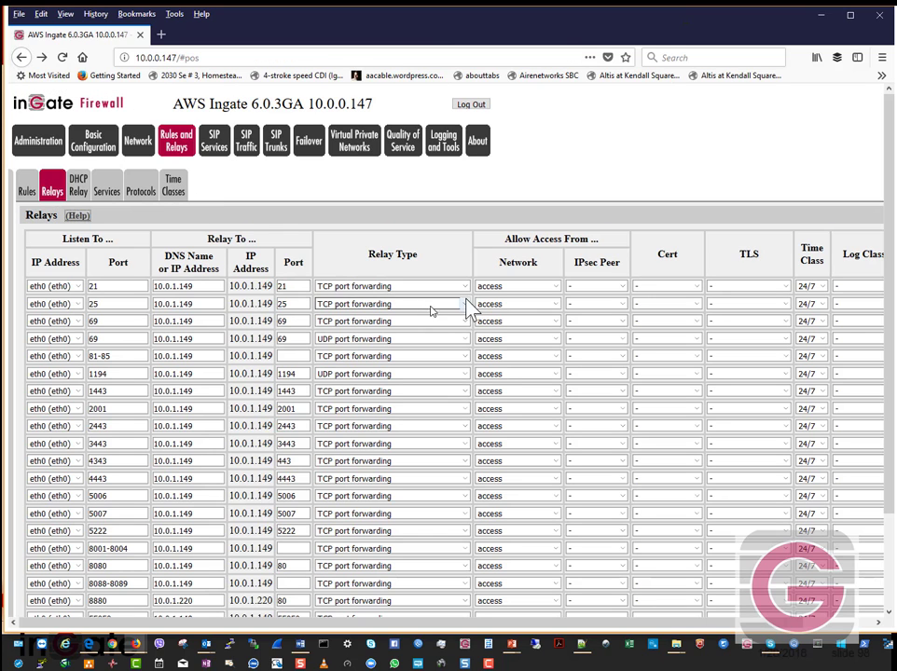
# Inspect the networks that can be allowed access to the first relay and look through the remaining relay entries
pyautogui.click(557, 287)
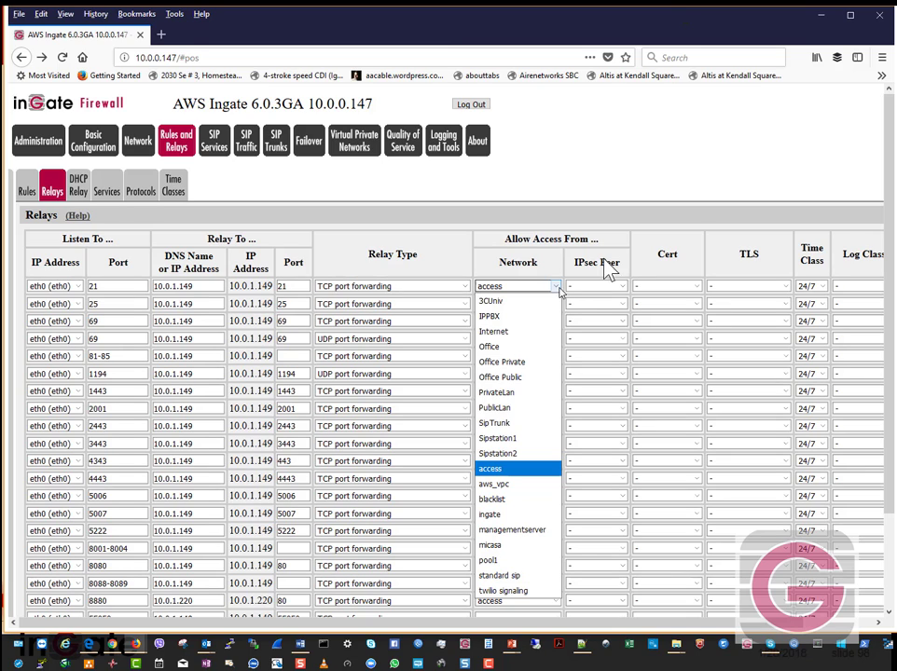
pyautogui.click(677, 174)
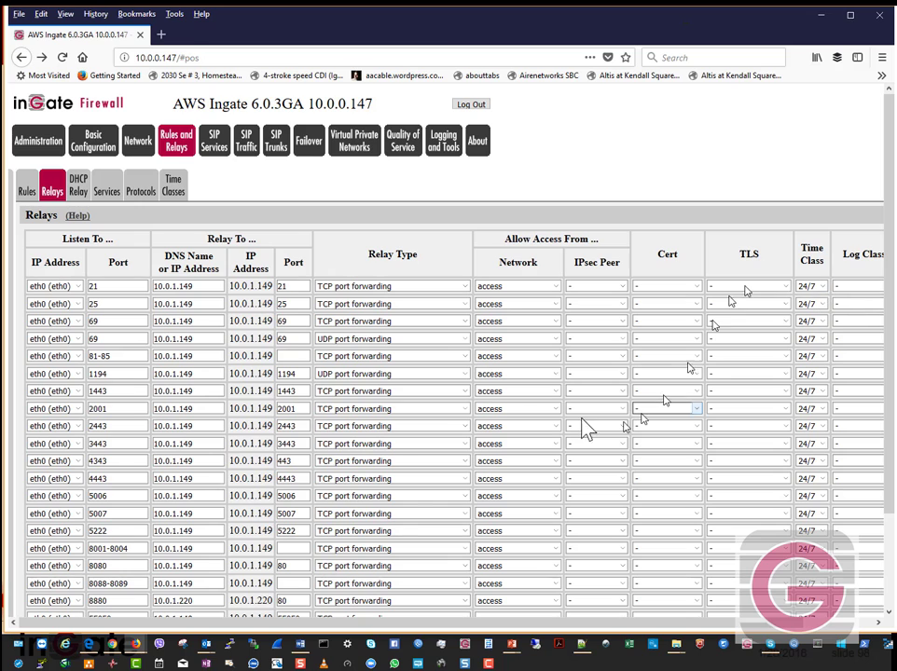
pyautogui.scroll(-2, 373, 454)
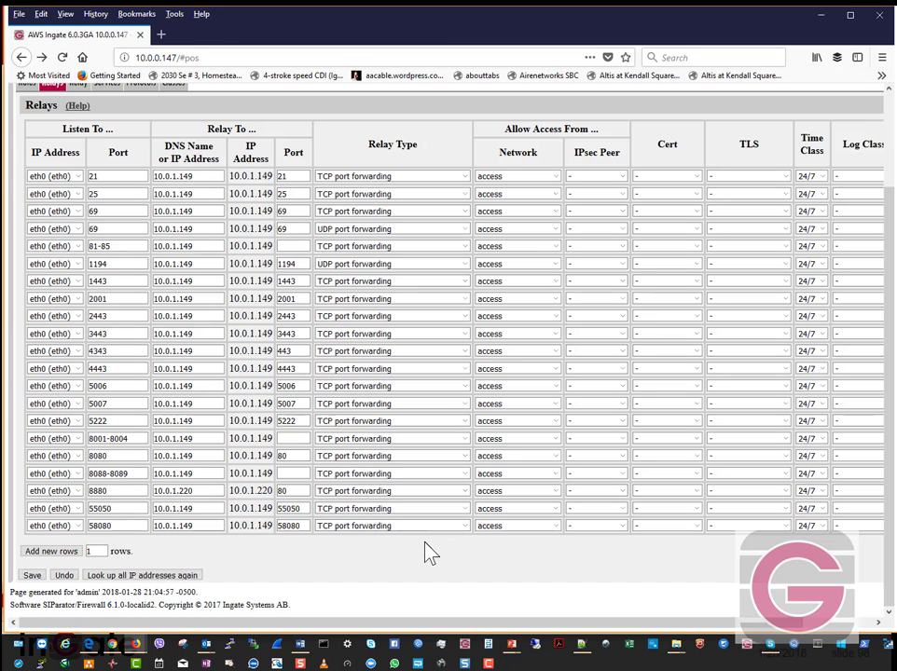
pyautogui.scroll(2, 159, 172)
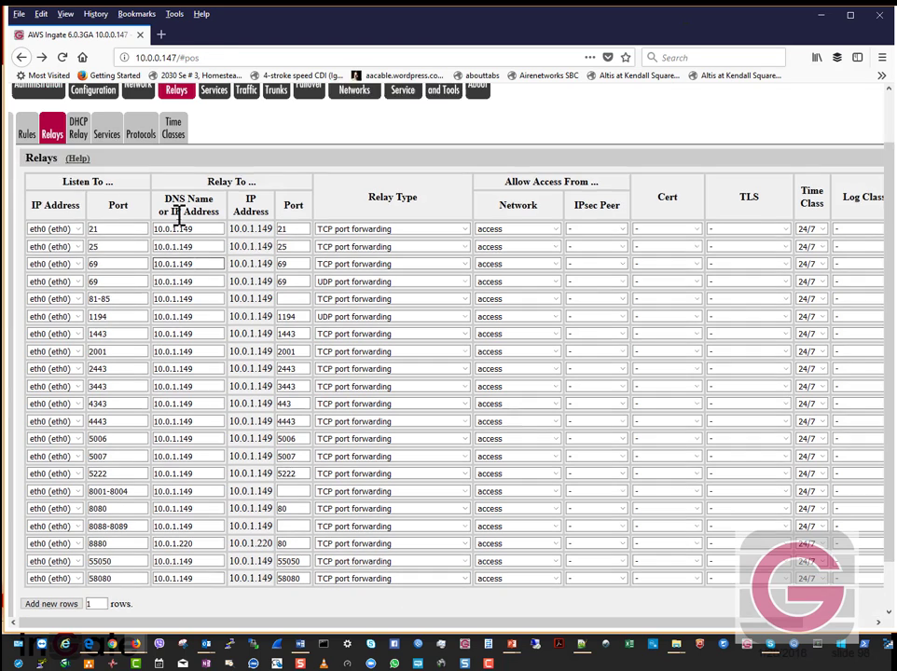
# Switch from the browser to the slide show and advance to the closing Questions slide
pyautogui.click(820, 15)
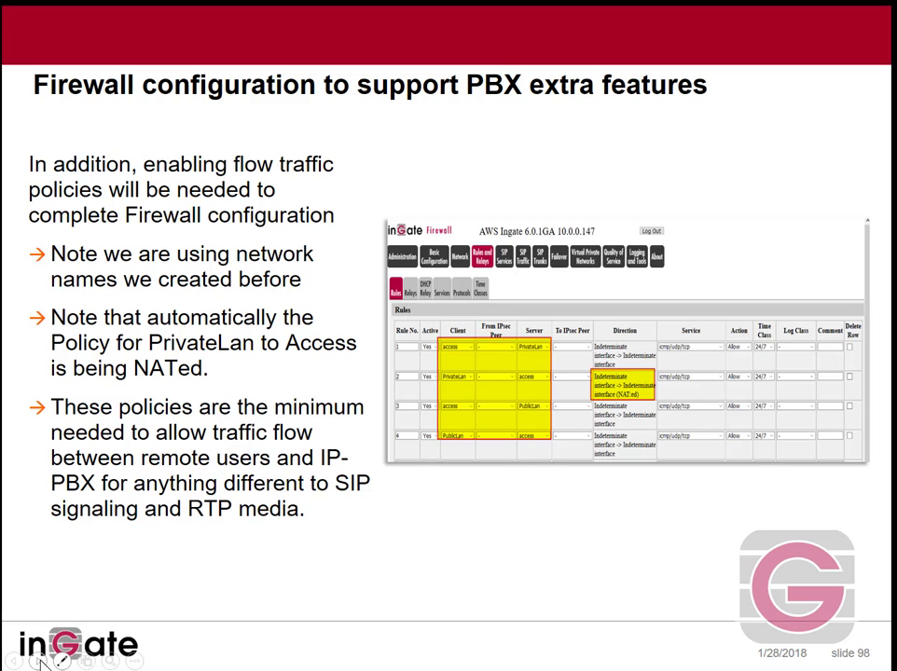
pyautogui.click(41, 660)
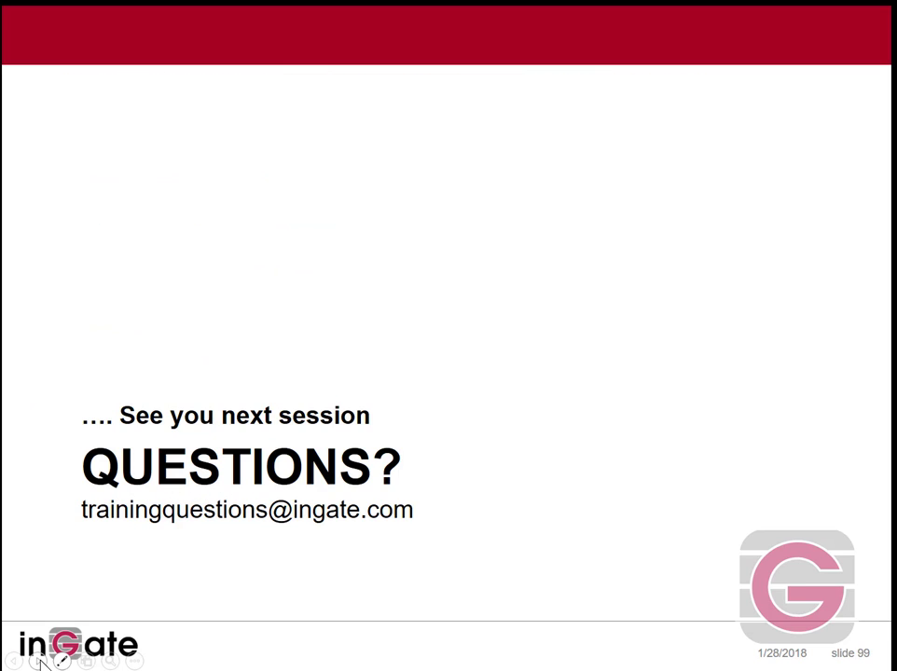